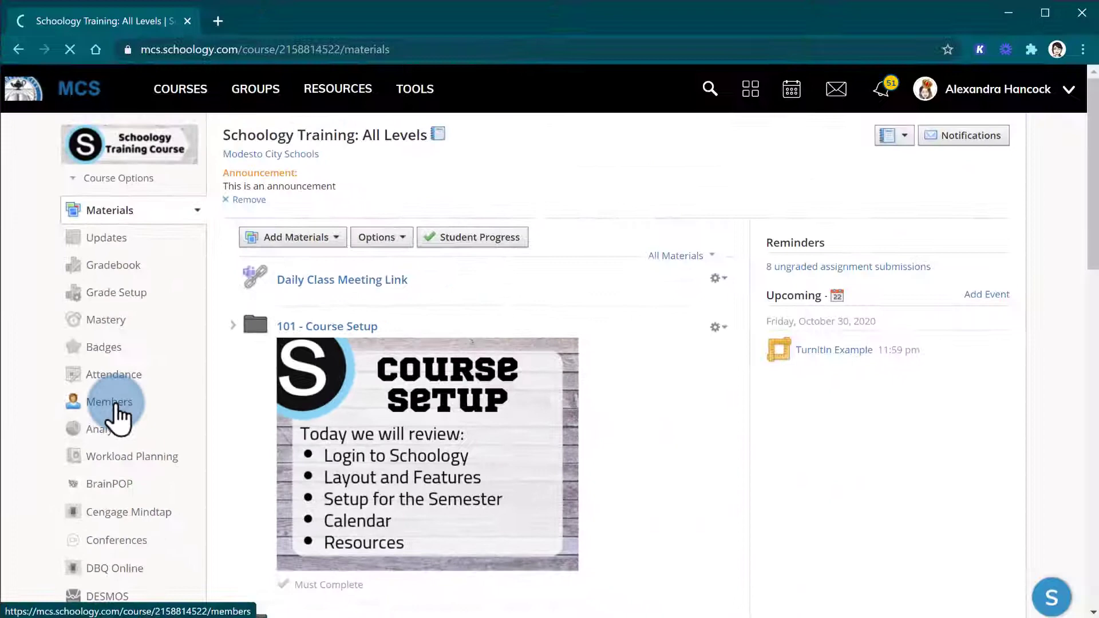
- Start a new grading group from the course's member list and name it Group A
click(201, 290)
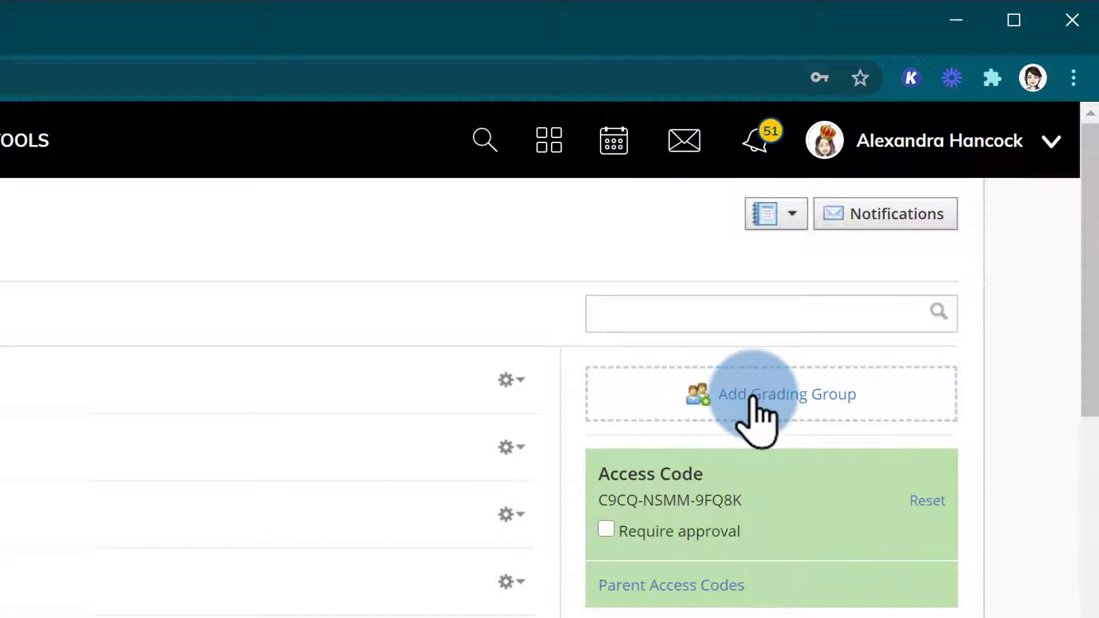
click(738, 396)
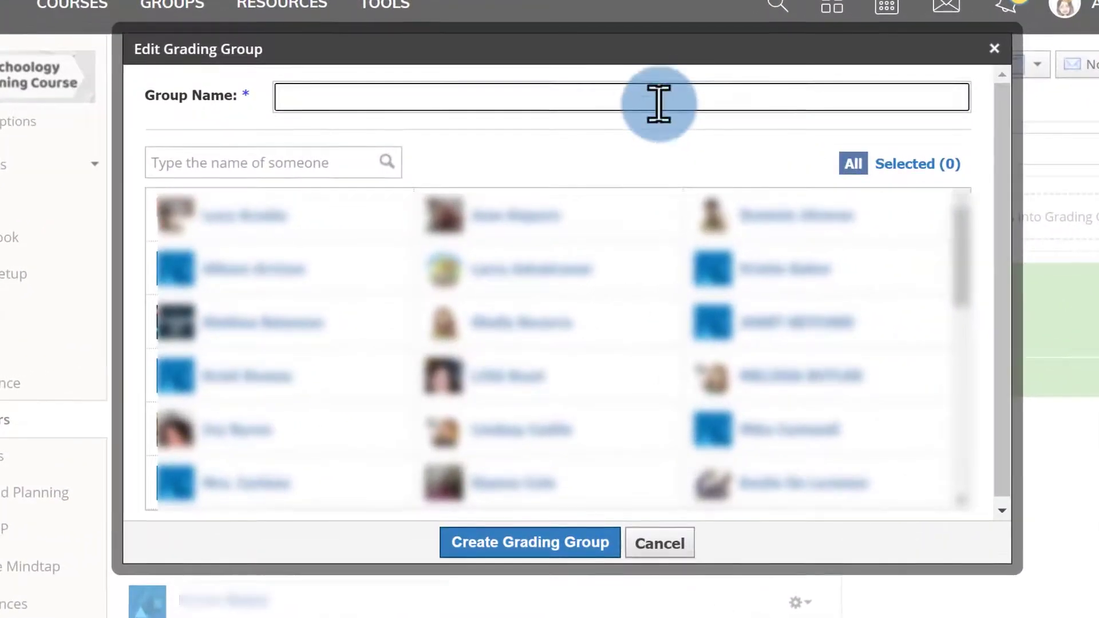
text(Group A)
scroll(613, 405, down, 4)
scroll(612, 405, up, 4)
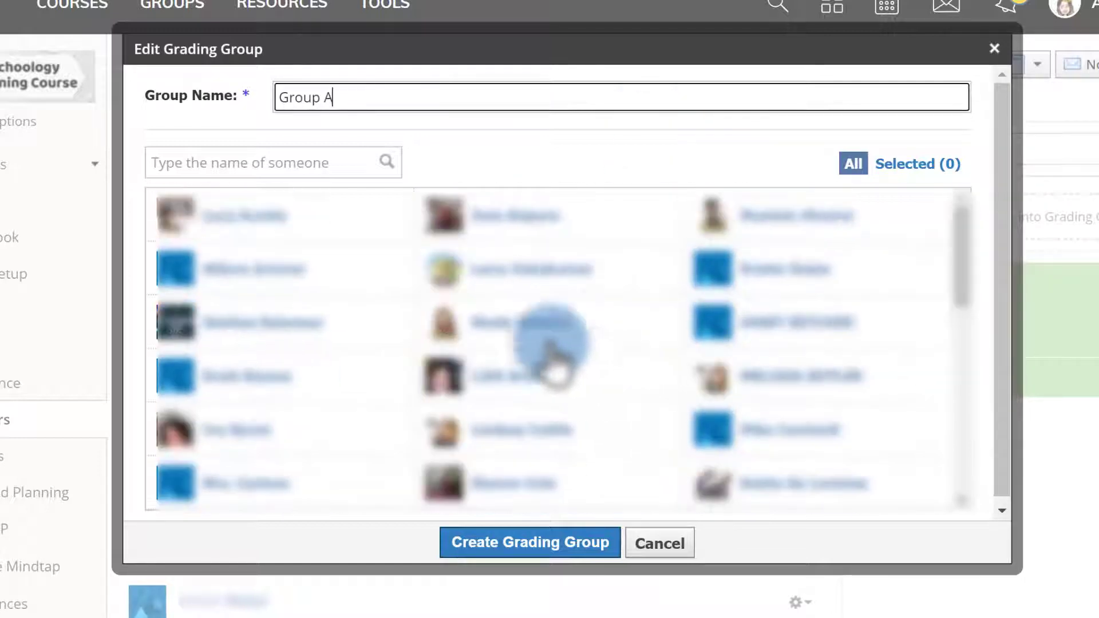
- Select the three members in the first row and the first two in the second row, and create the Group A grading group
click(319, 216)
click(621, 212)
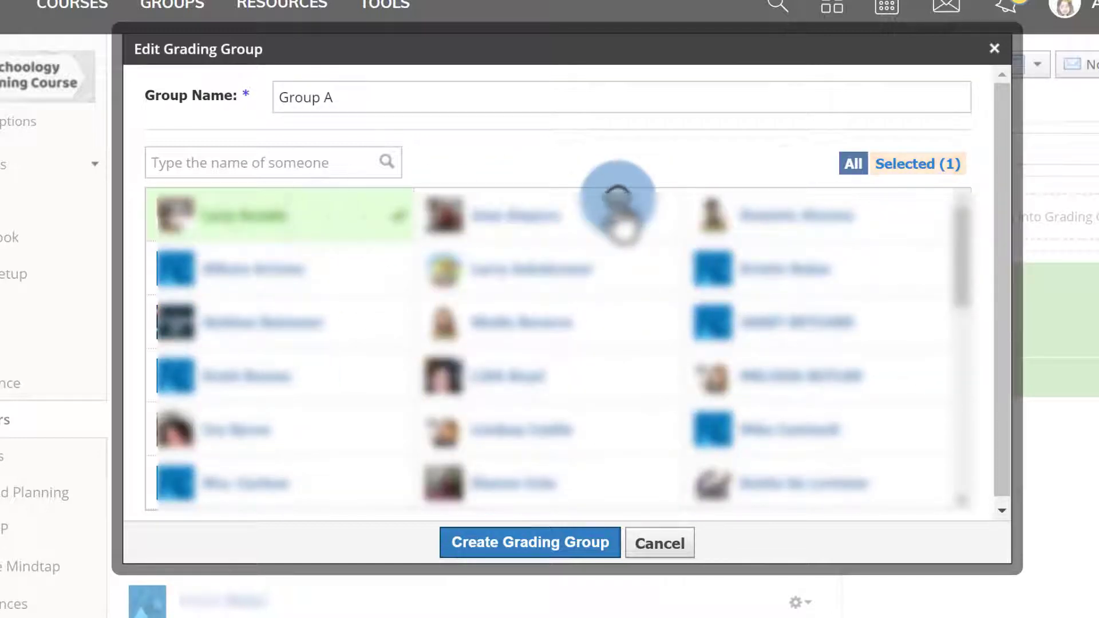
click(772, 215)
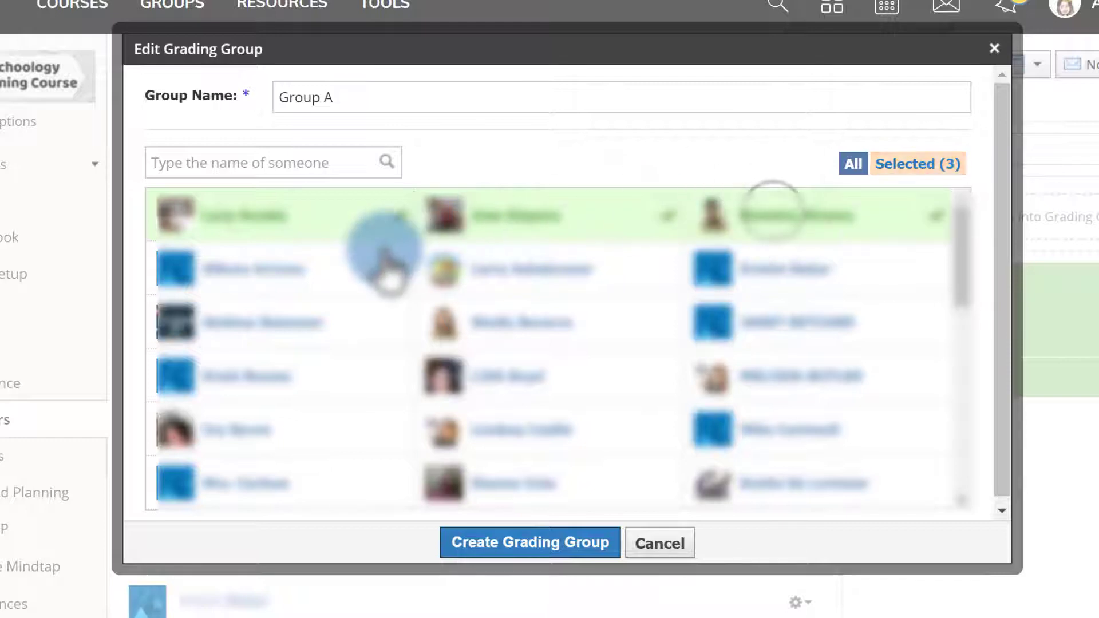
click(380, 264)
click(498, 266)
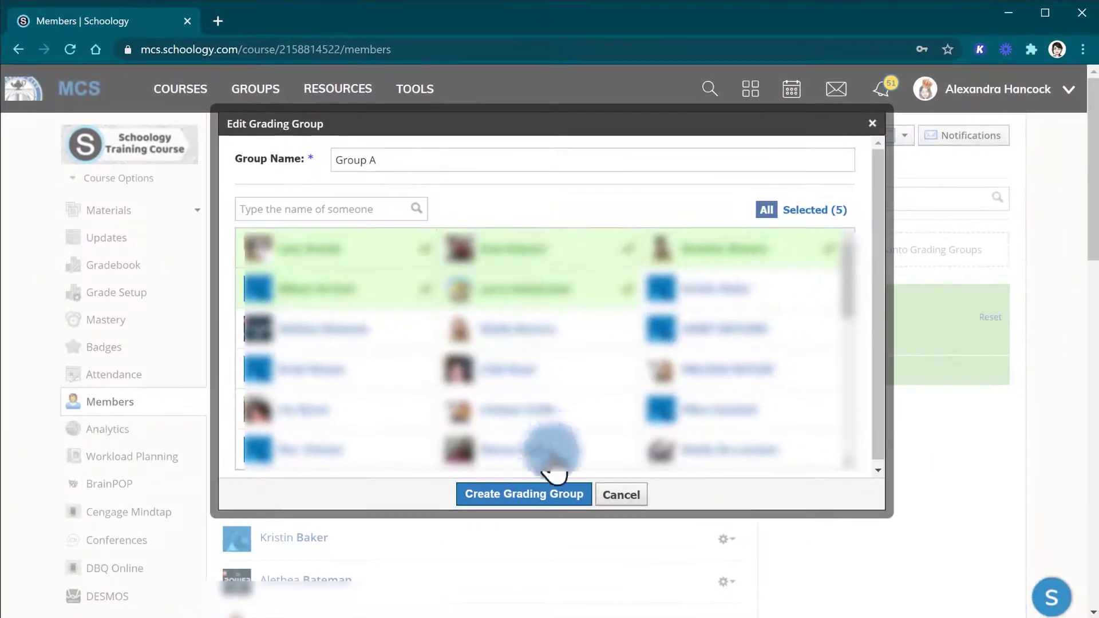
click(526, 496)
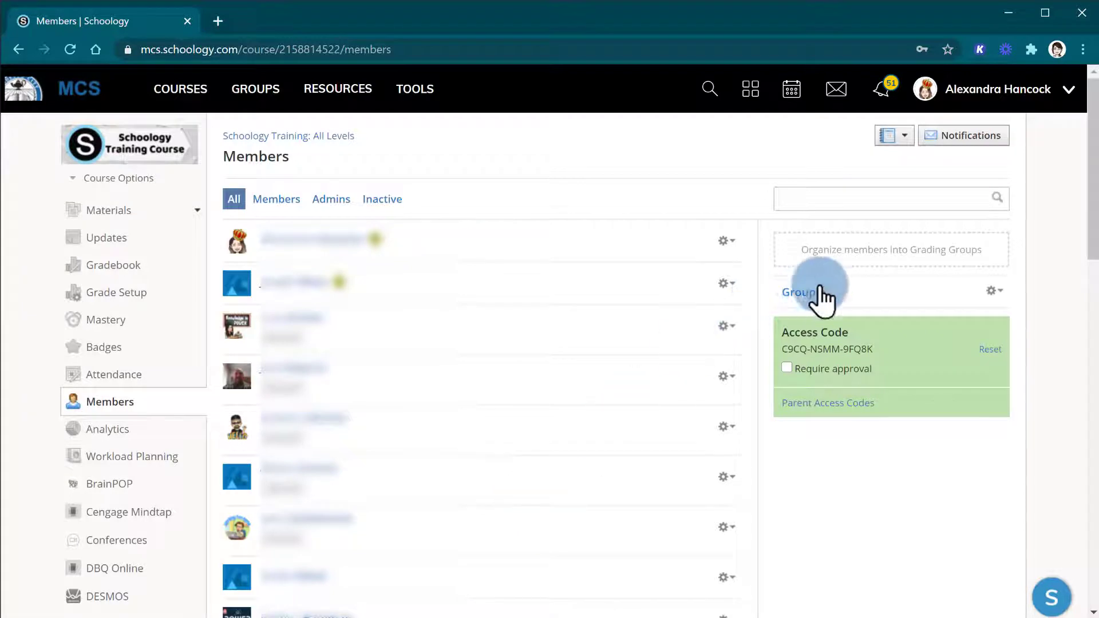
- Start a second grading group and name it Group B
click(887, 258)
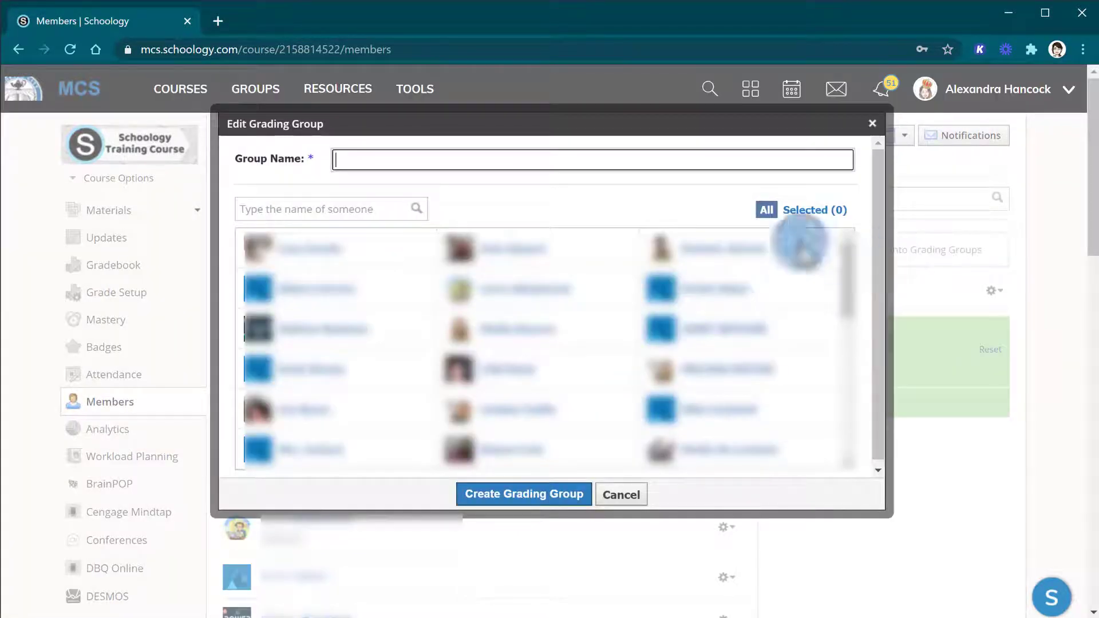
click(559, 156)
text(Group B)
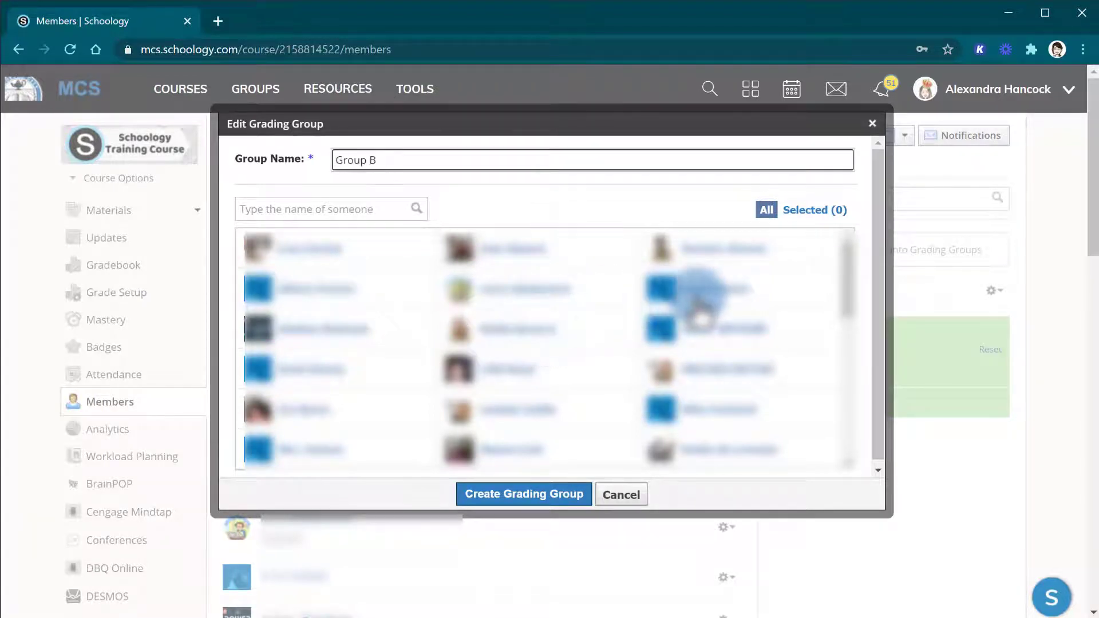
- Select the next six members, from the last in row two through the second in row four, and create the Group B grading group
click(699, 294)
click(386, 328)
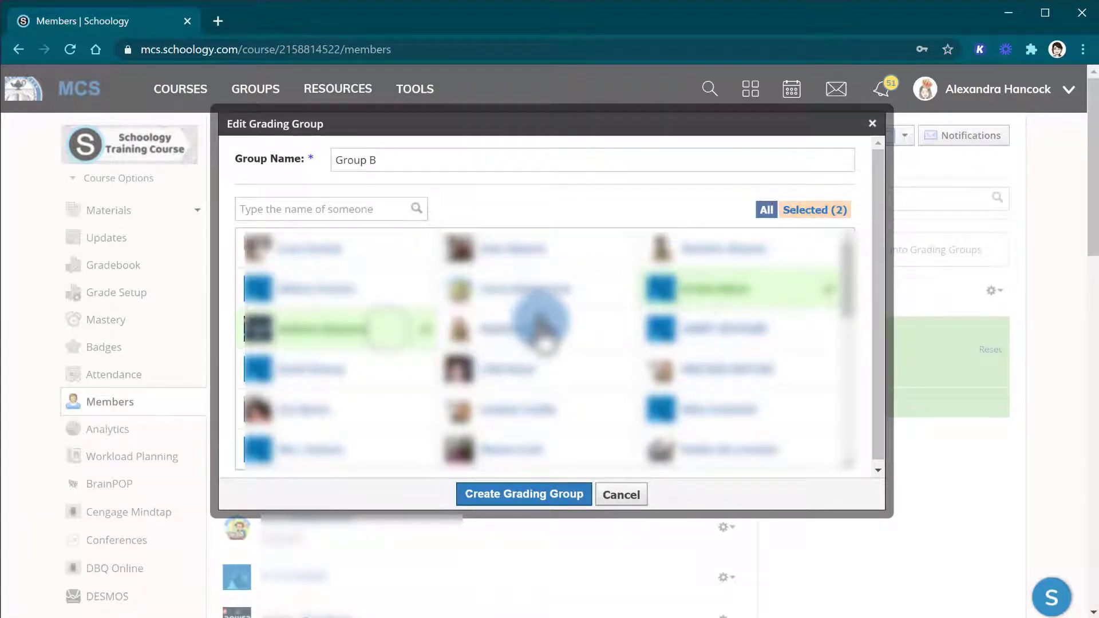
click(539, 320)
click(763, 320)
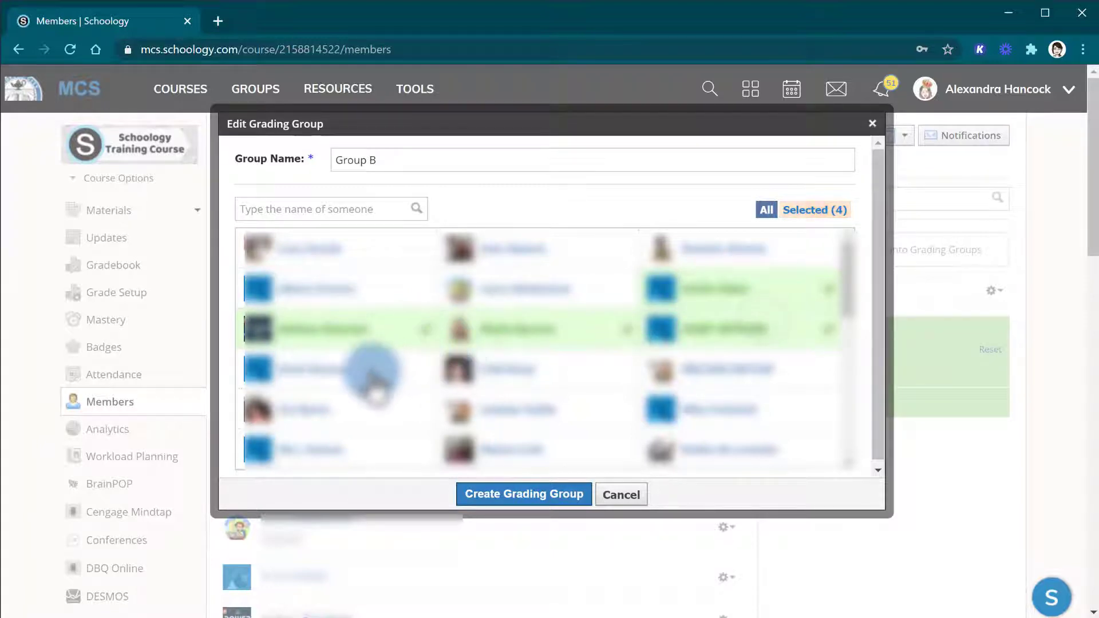
click(375, 383)
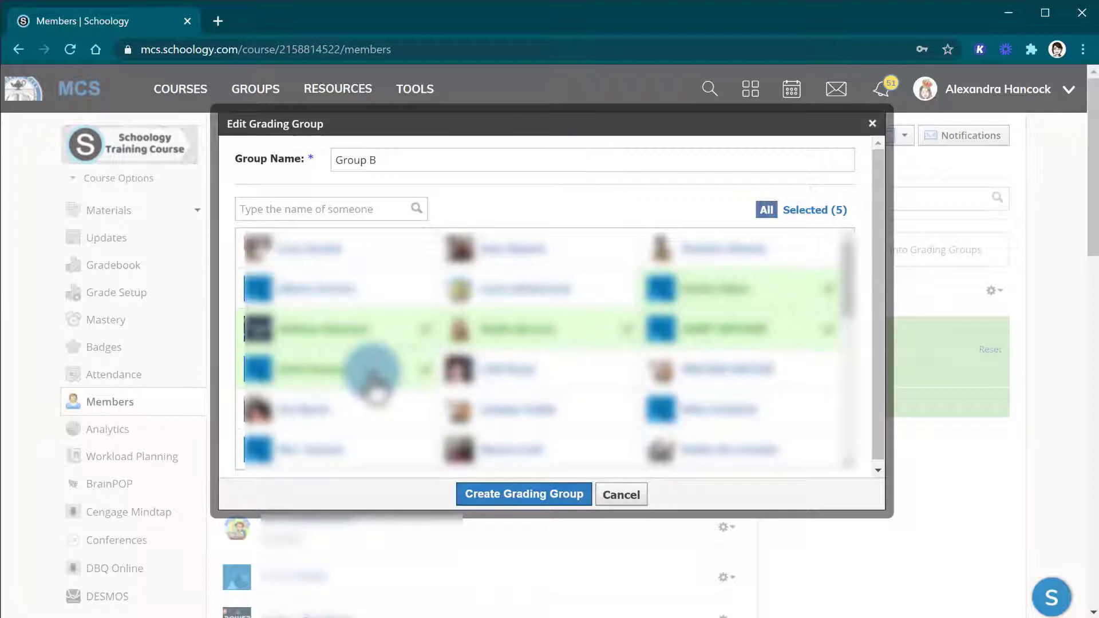
click(504, 398)
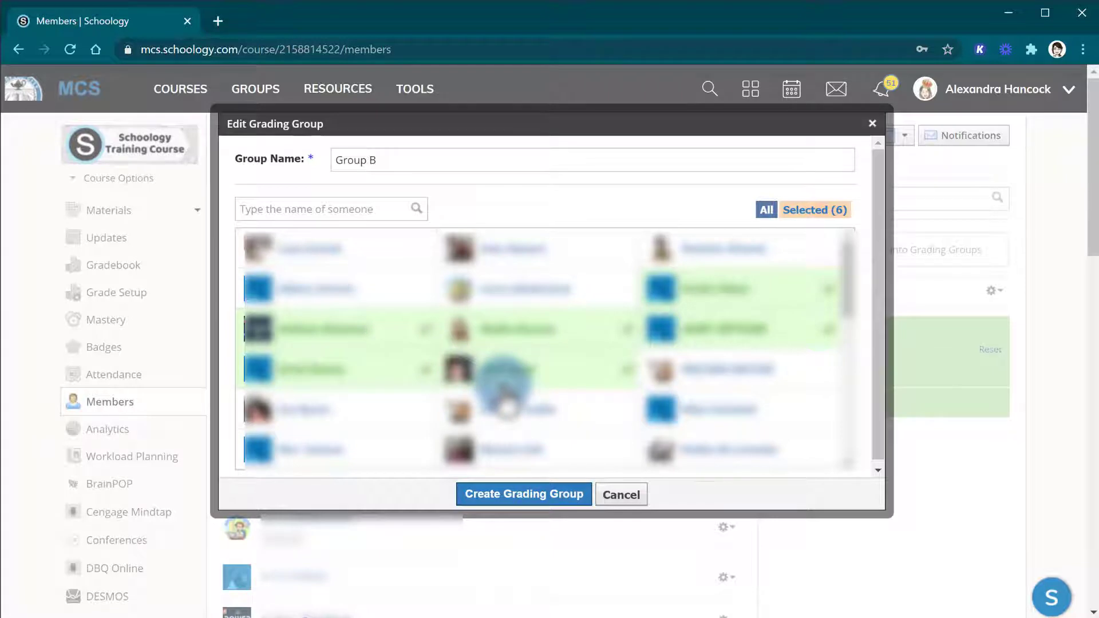
click(493, 495)
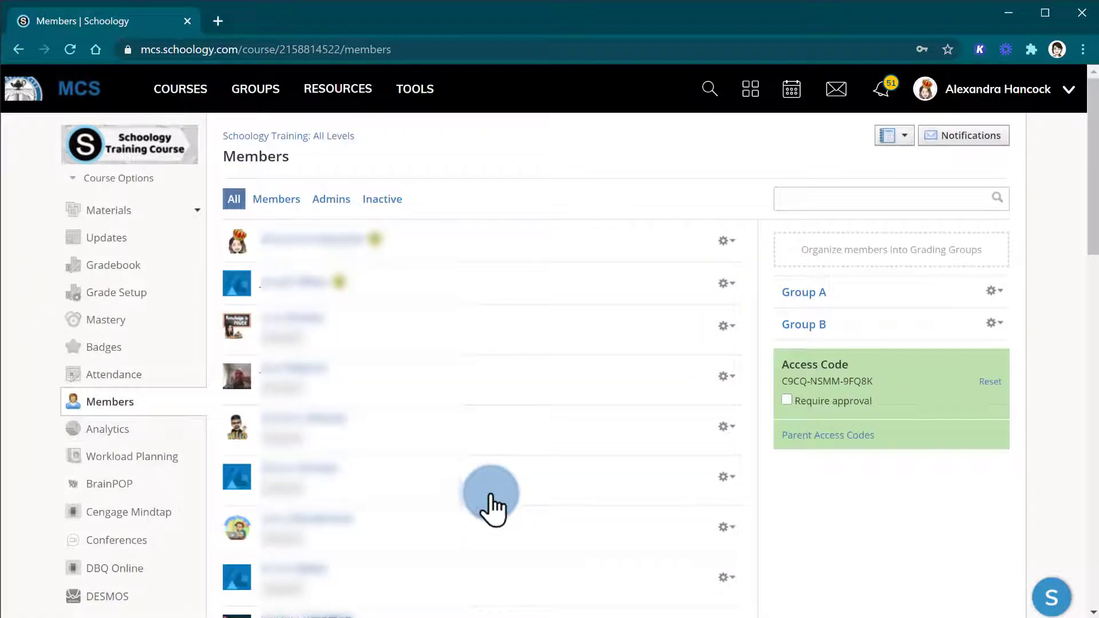
- Edit Group A to add the third member in the second row and the third in the fifth row, and save it
click(996, 291)
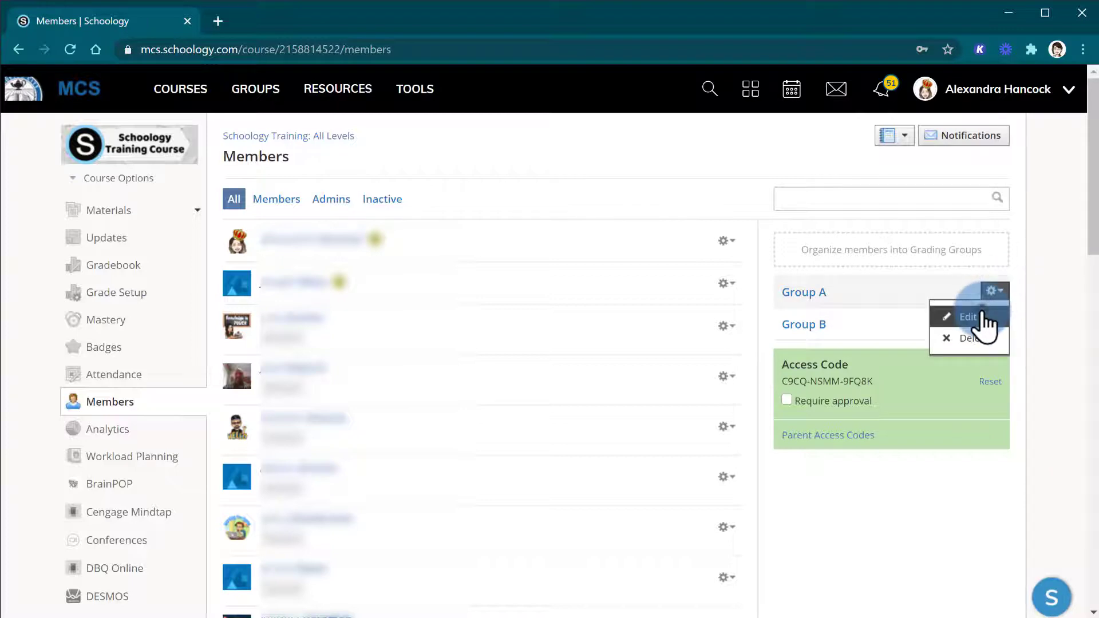
click(982, 314)
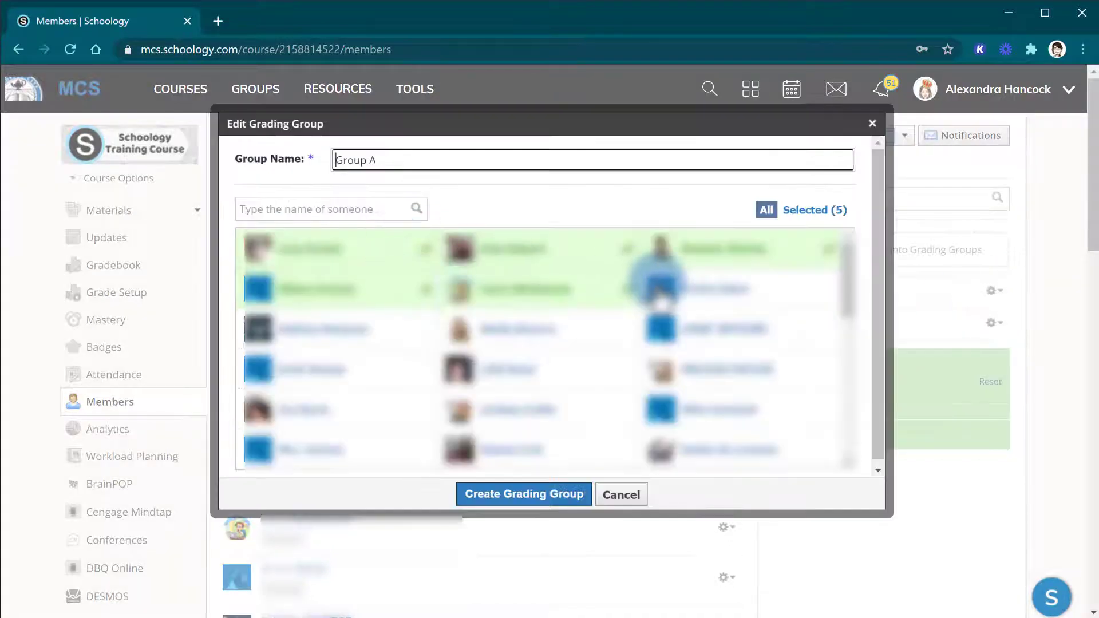
click(659, 286)
click(709, 408)
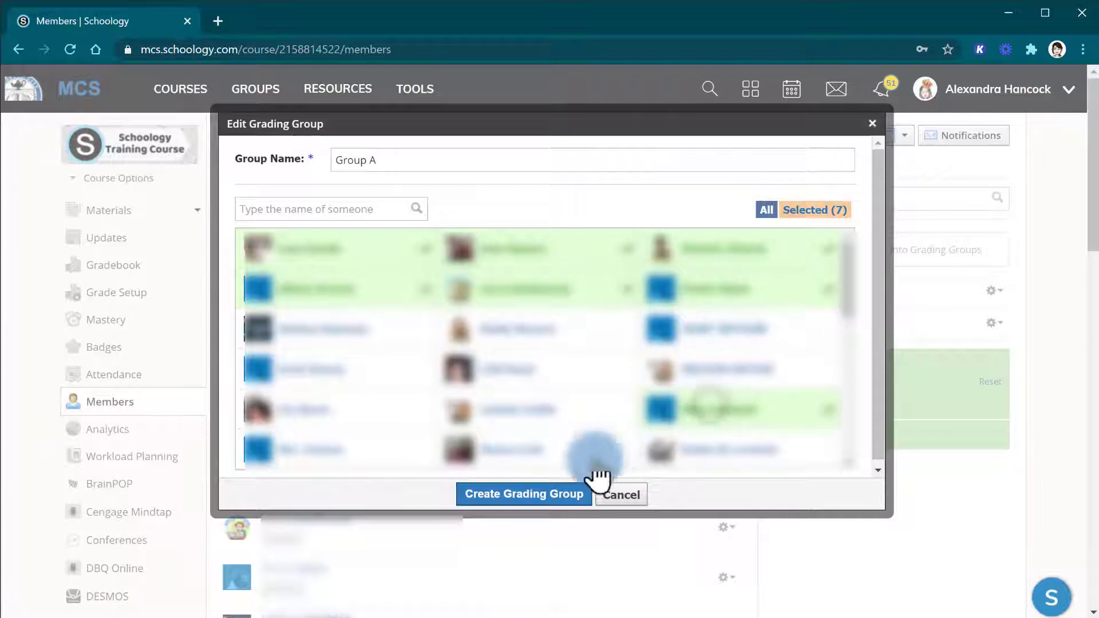
click(553, 496)
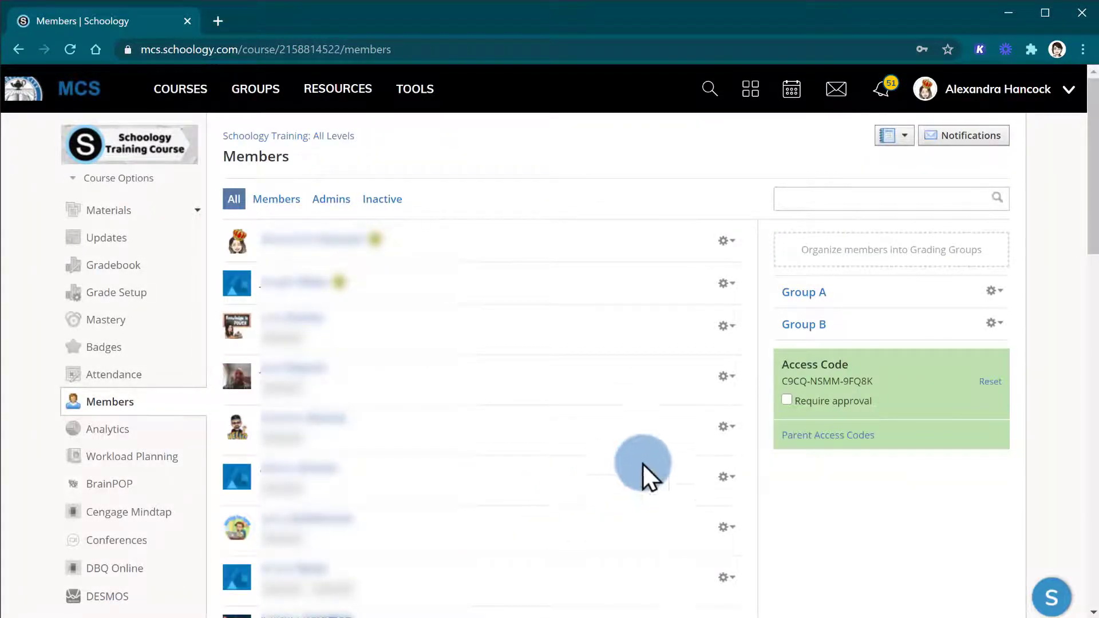
- Check which actions are available for the Group B grading group
click(994, 323)
click(977, 370)
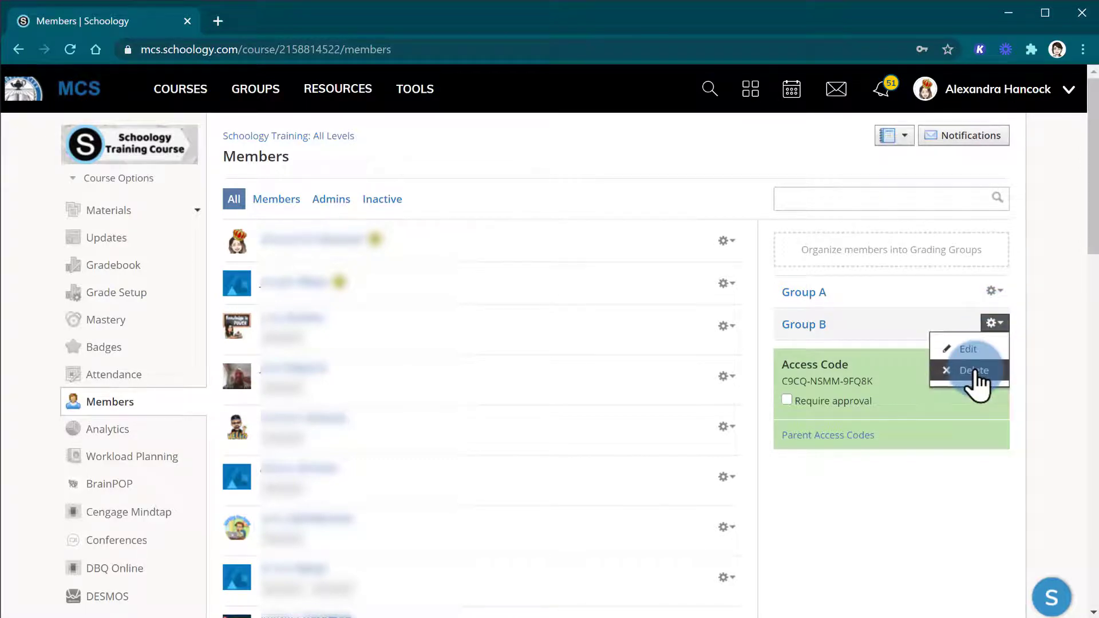
click(1031, 359)
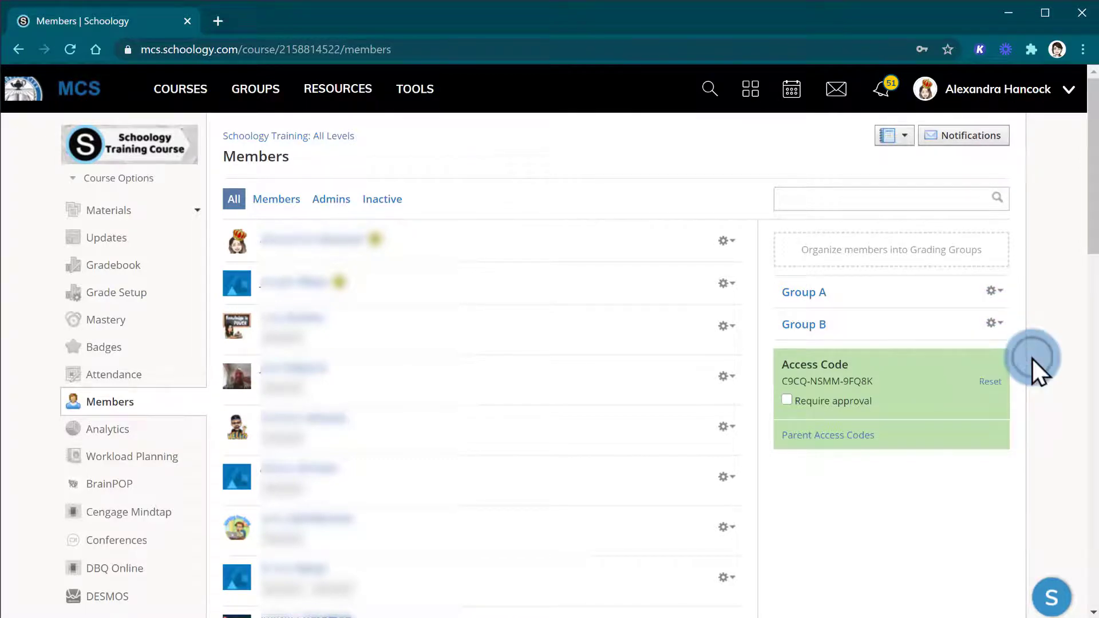
- Start a new assignment in the course materials
click(108, 210)
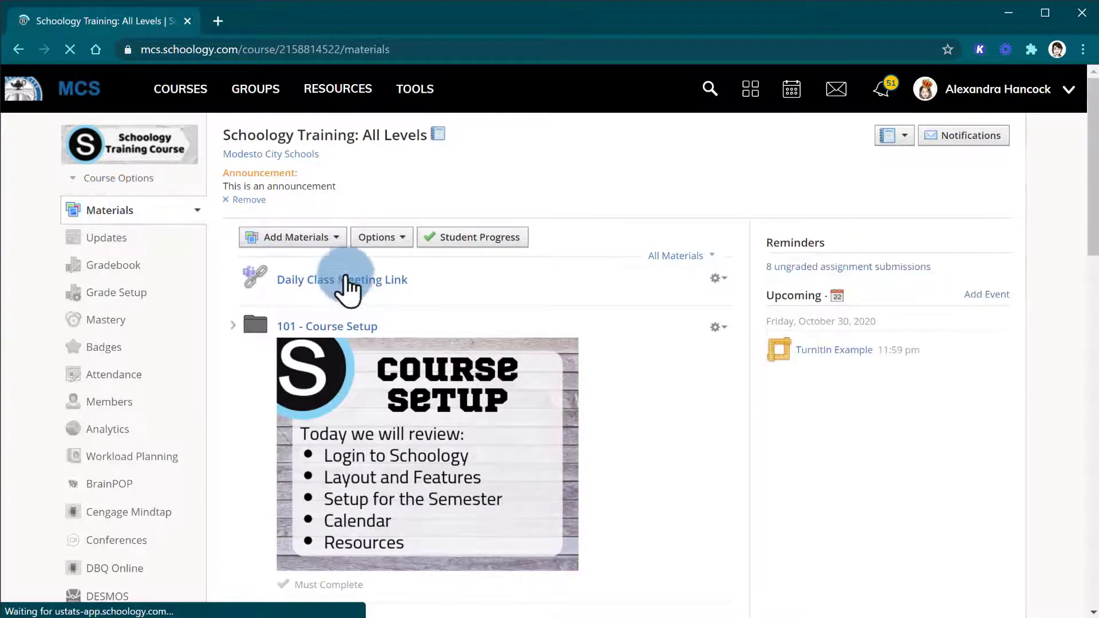
click(313, 240)
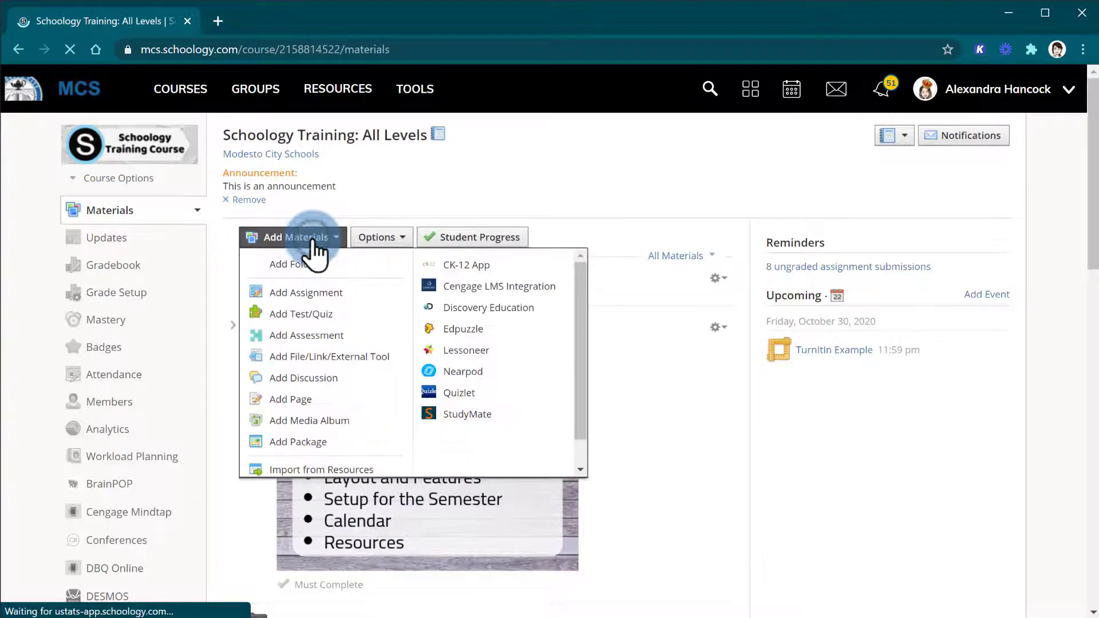
click(314, 295)
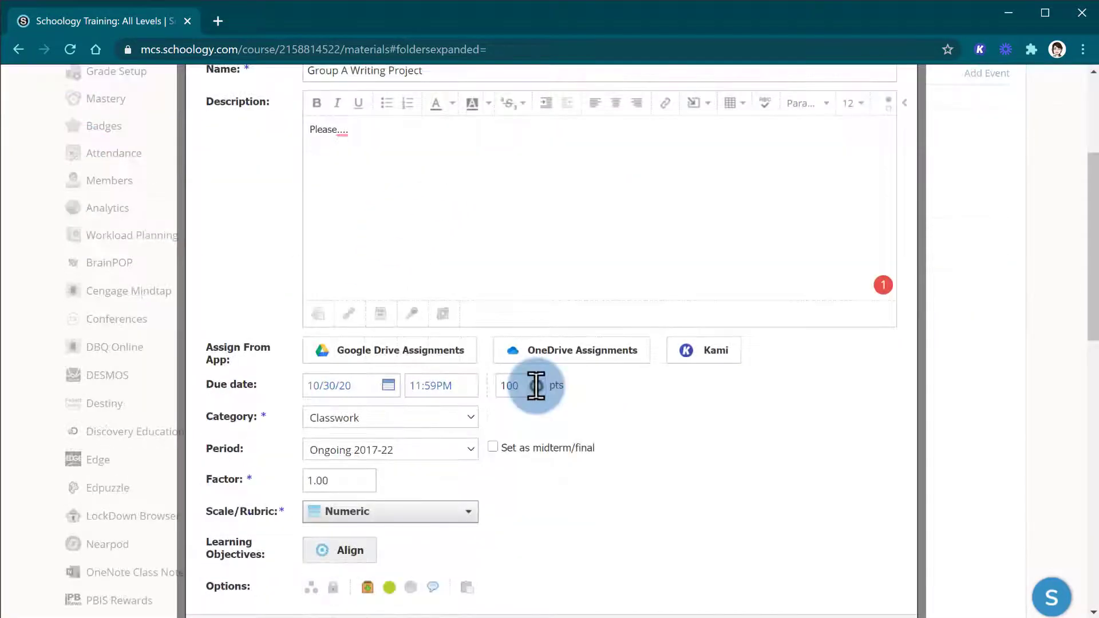
- Set the points for the Group A Writing Project assignment to 10
click(536, 385)
key(BackSpace)
key(BackSpace)
key(BackSpace)
text(10)
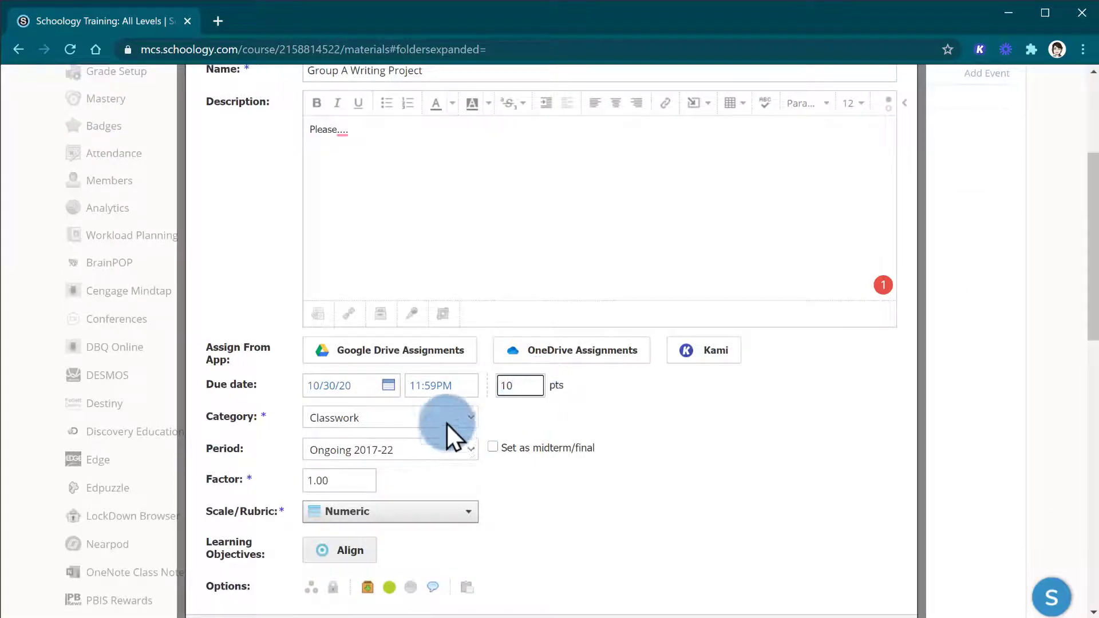
- Individually assign the Group A Writing Project to the Group A grading group and create the assignment
scroll(446, 417, down, 1)
scroll(446, 417, down, 2)
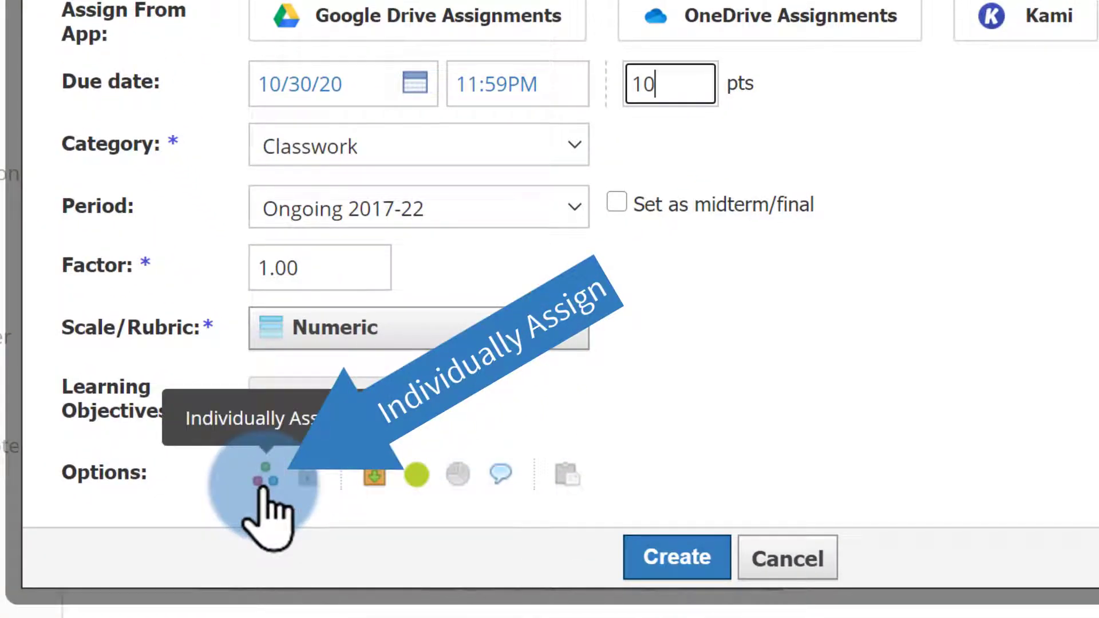
click(262, 486)
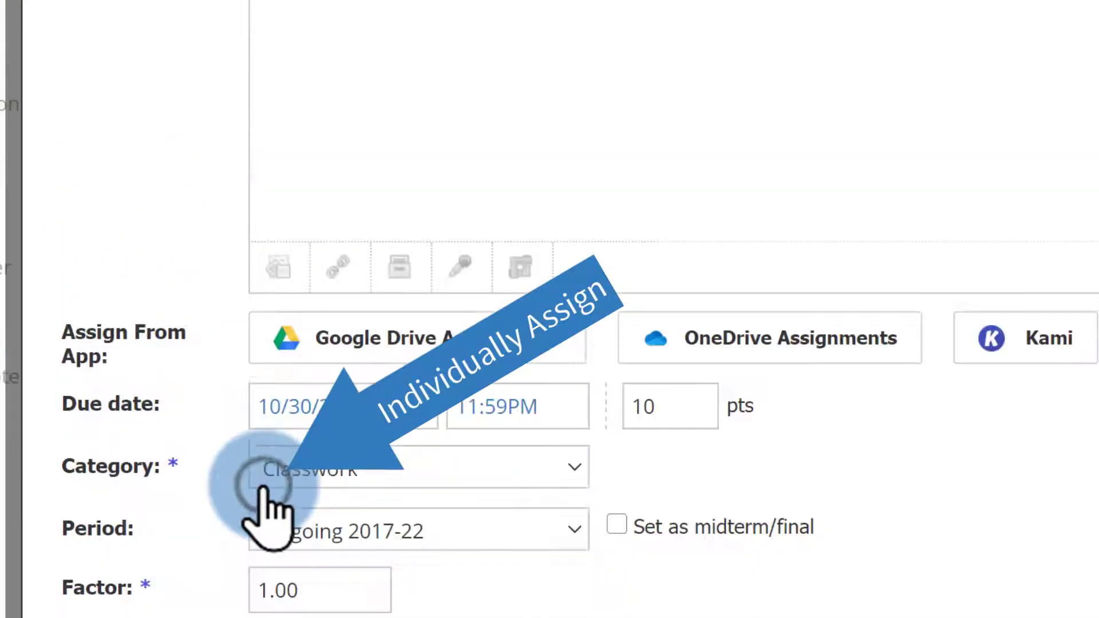
scroll(262, 487, down, 5)
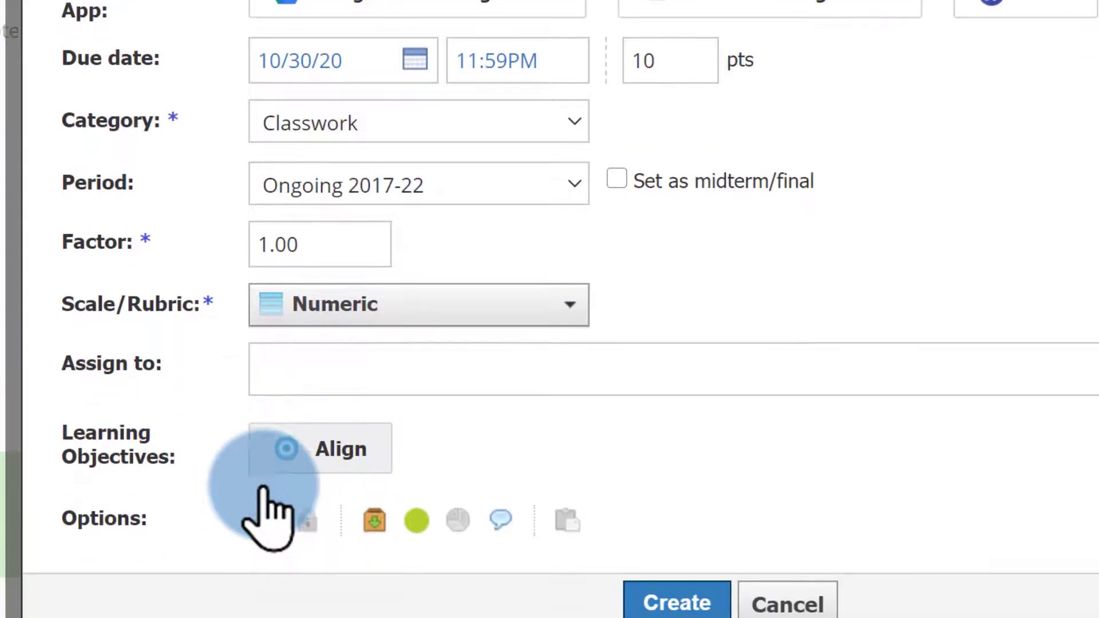
click(333, 360)
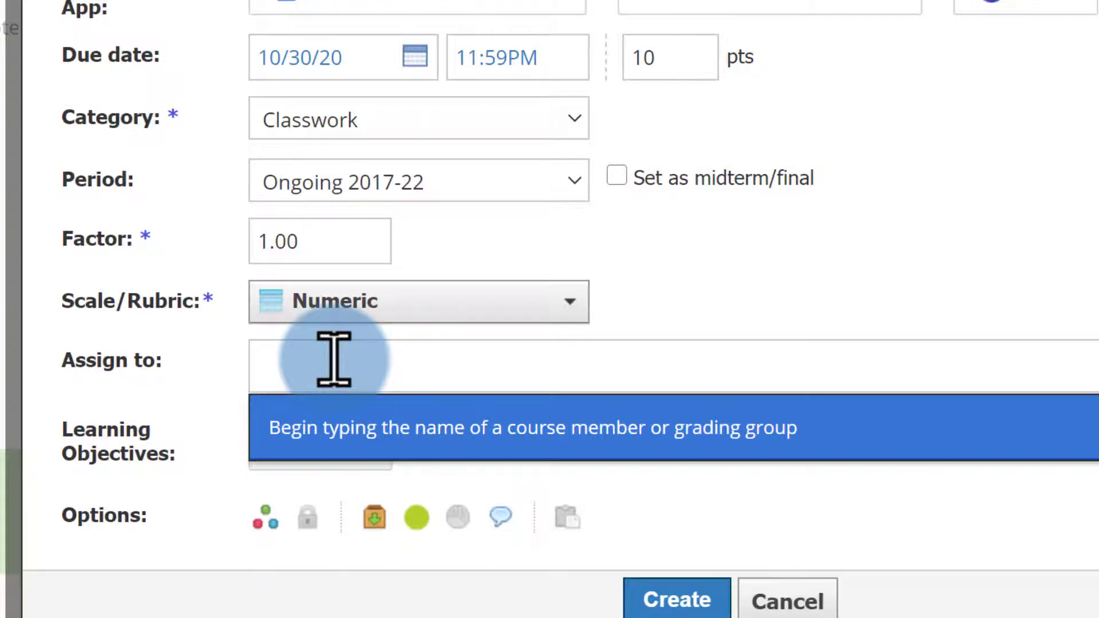
text(grou)
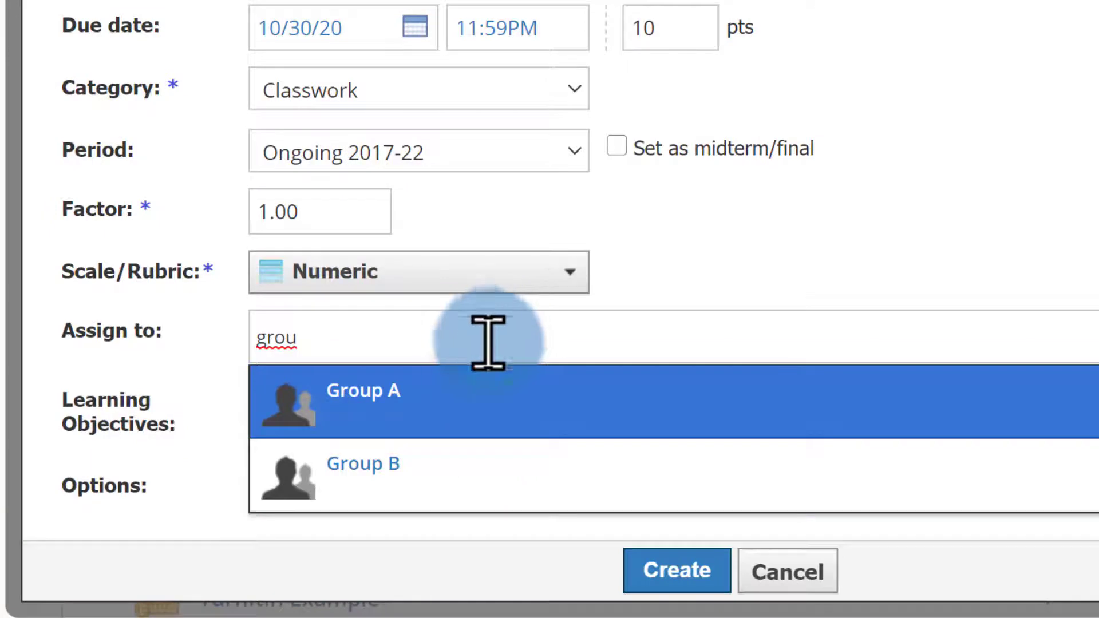
click(436, 403)
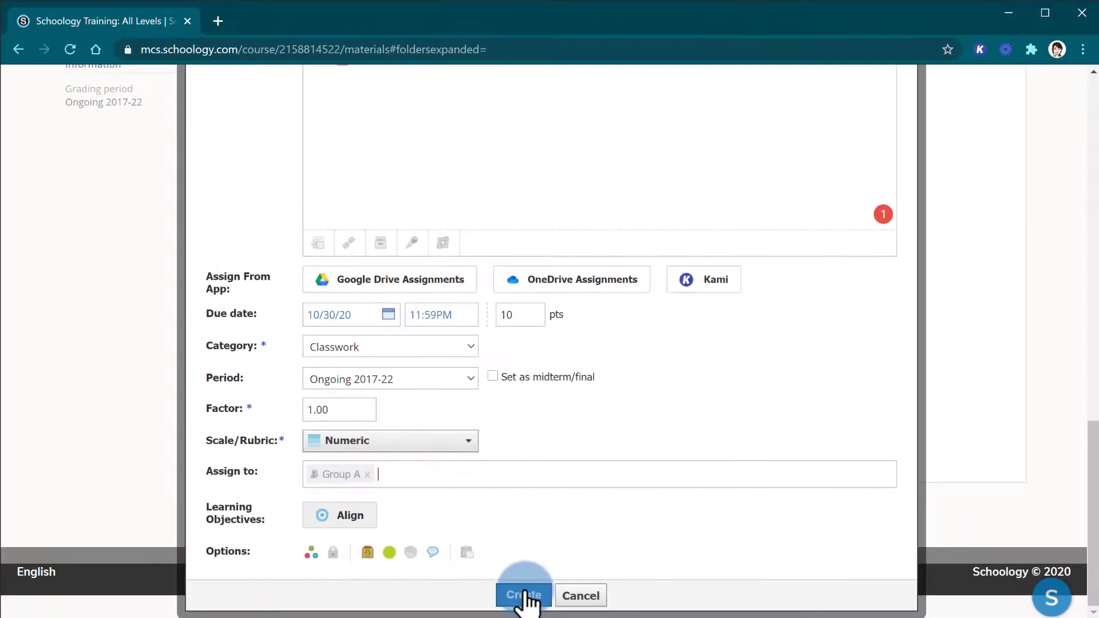
click(524, 595)
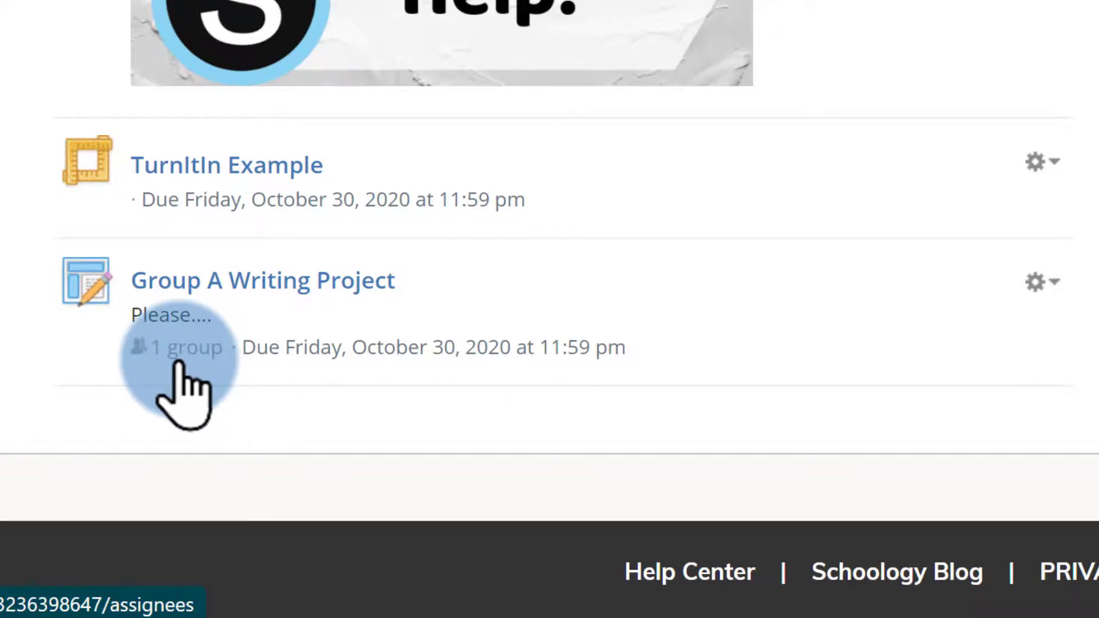
- Review the assignees of the Group A Writing Project and close the list
click(179, 366)
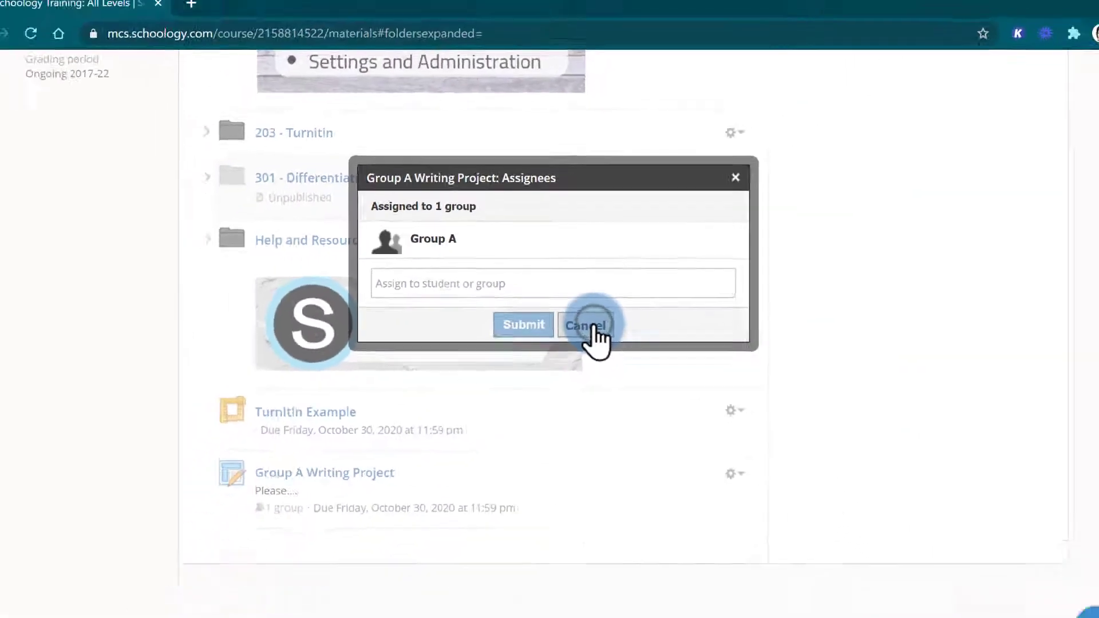
click(638, 409)
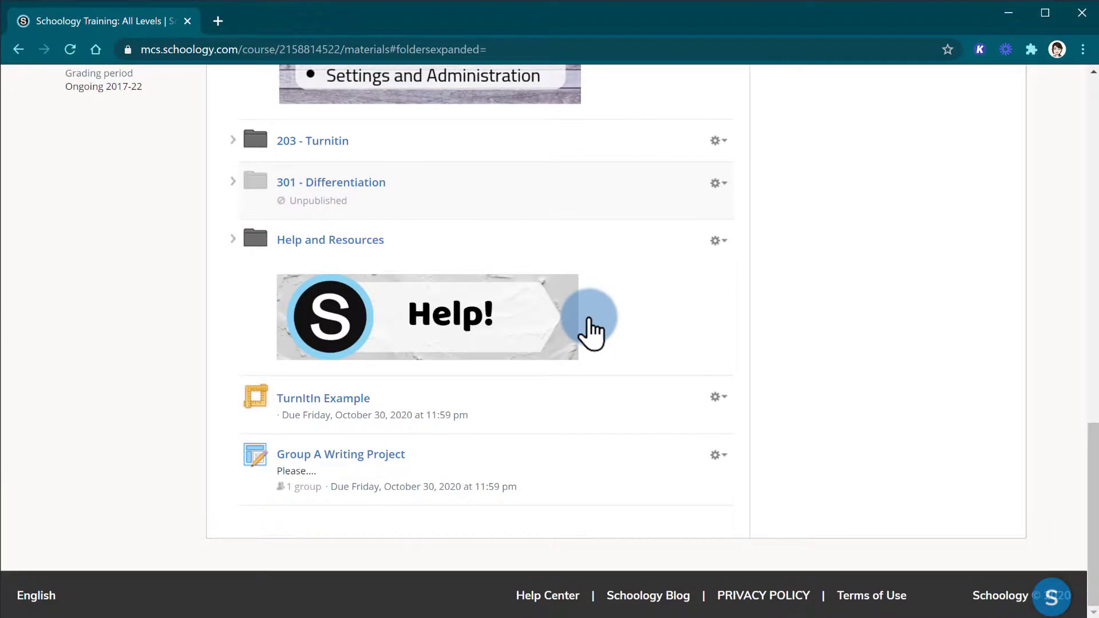